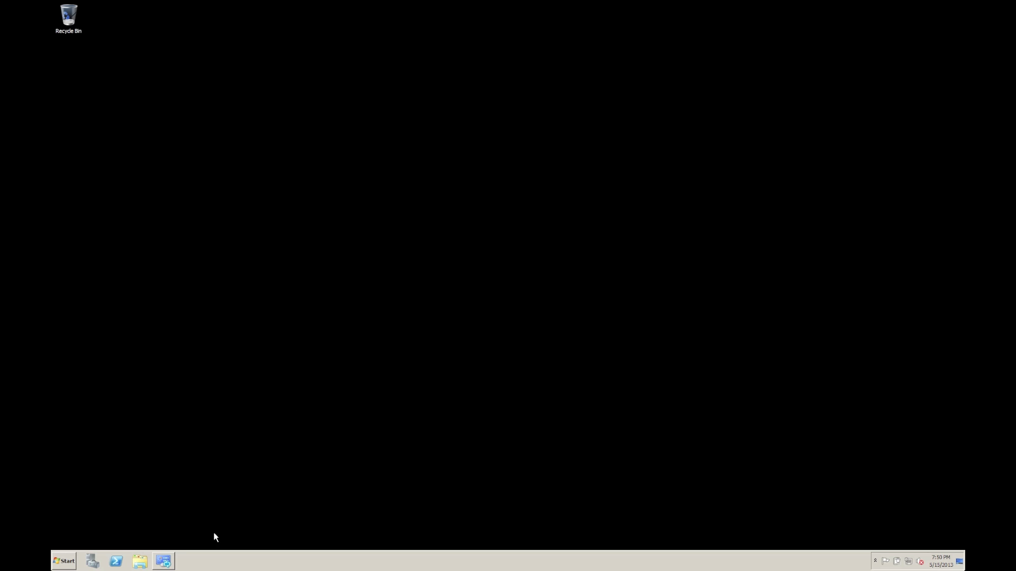
Search Active Directory for the existing user and add them to the new Lync user form
left_click(168, 559)
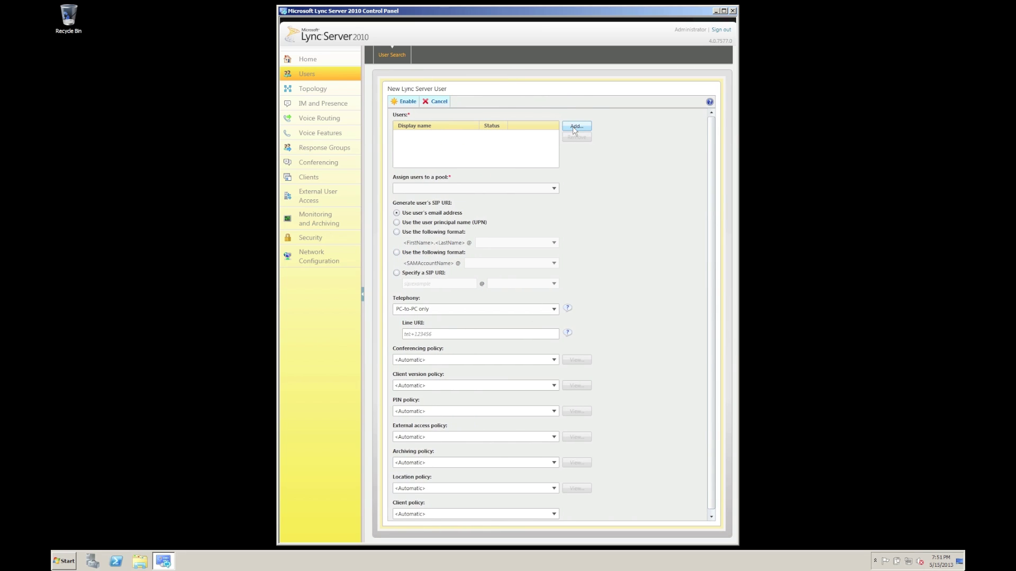
left_click(577, 126)
left_click(427, 129)
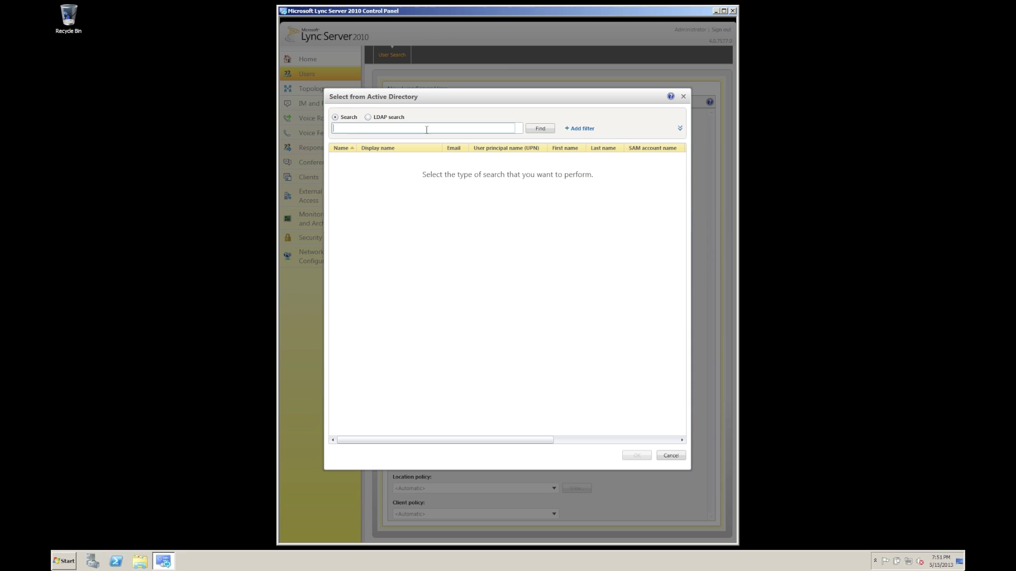
type("derek")
left_click(549, 130)
left_click(483, 168)
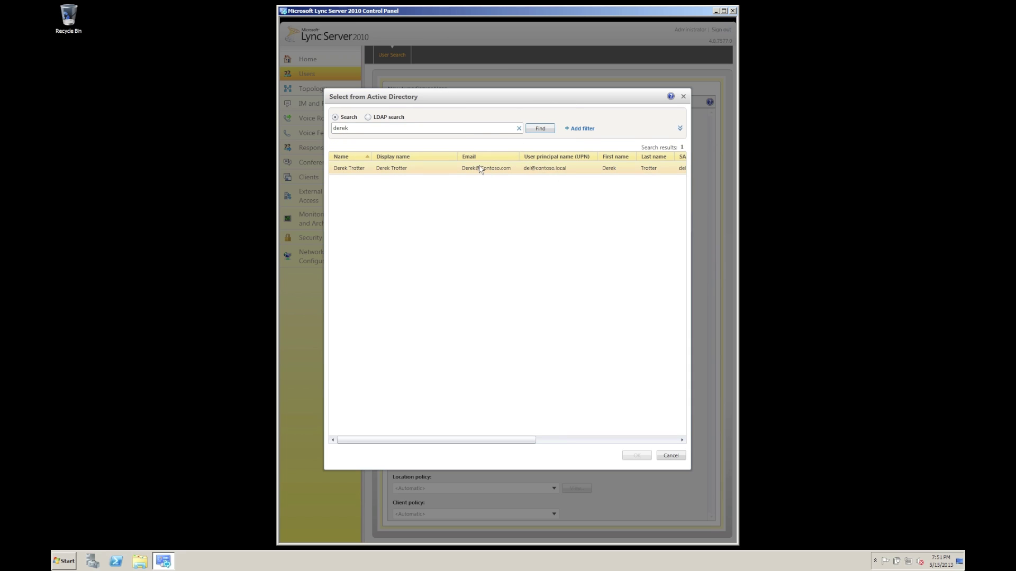
left_click(635, 457)
Assign the user to pool01.contoso.local and enable them for Lync with PC-to-PC only telephony
left_click(554, 189)
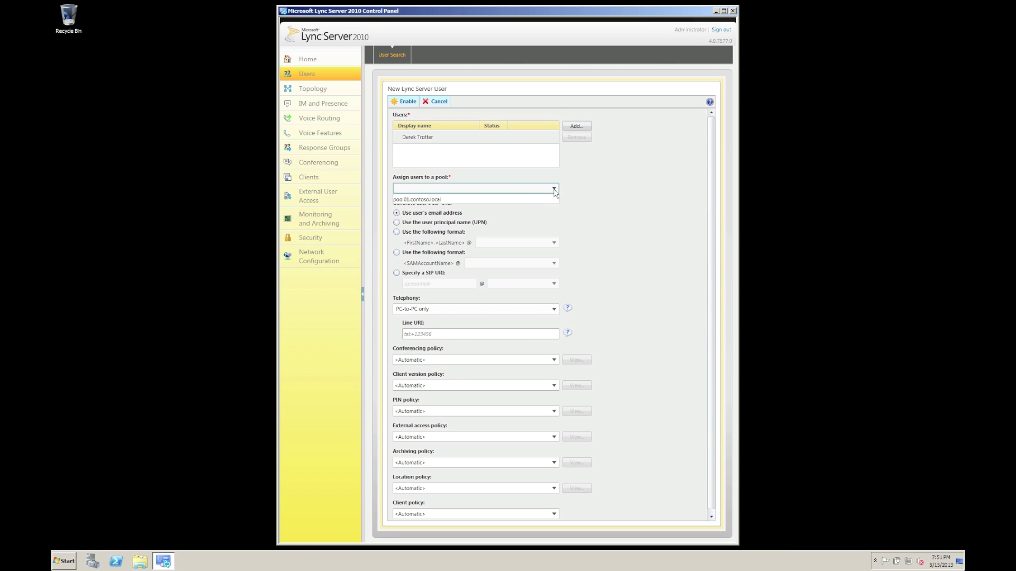
left_click(443, 200)
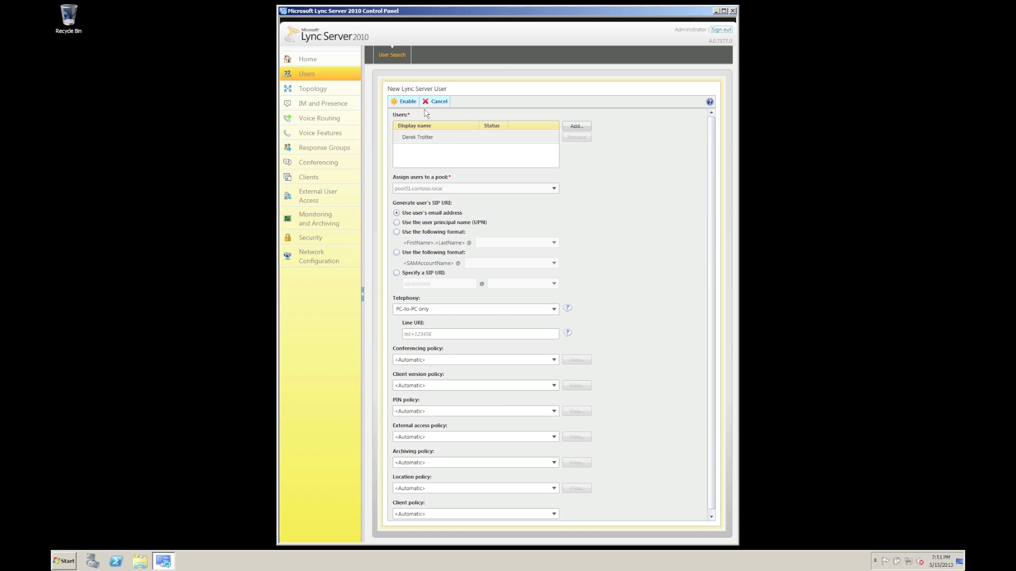
left_click(406, 102)
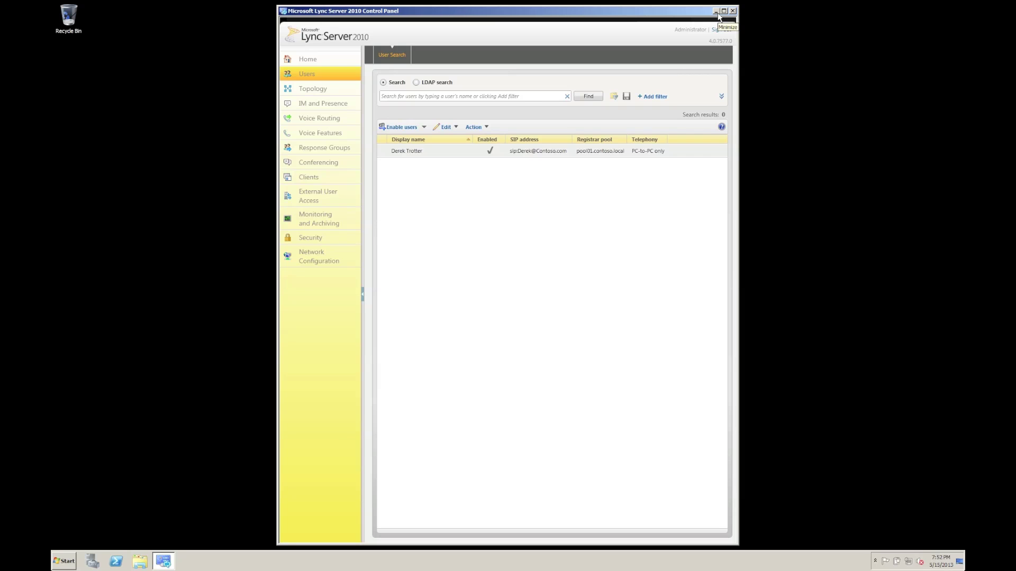
Minimize the Lync Server 2010 Control Panel window to show the empty desktop
left_click(717, 12)
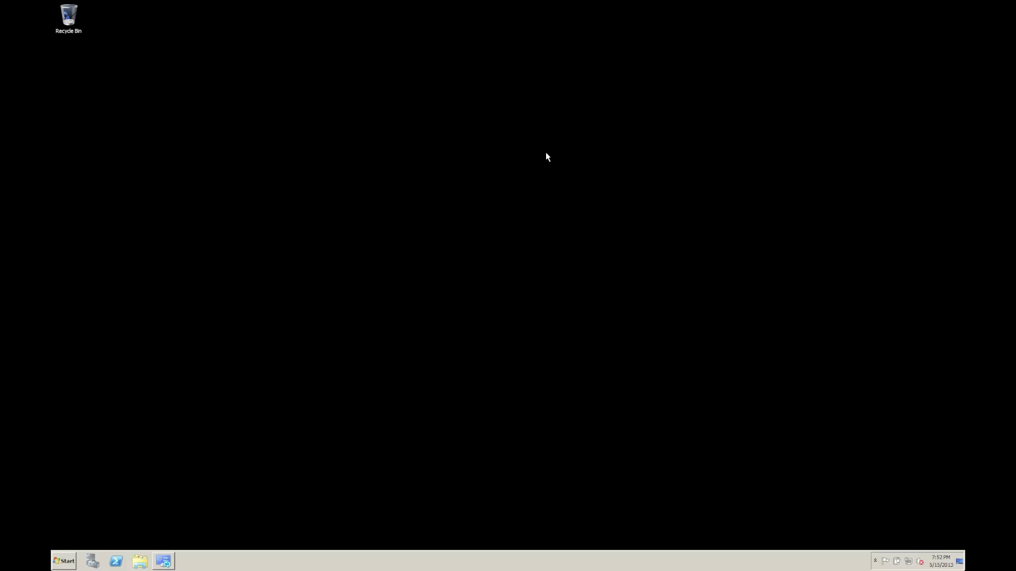
Launch Active Directory Users and Computers from Administrative Tools and drag it toward the screen centre
key("super")
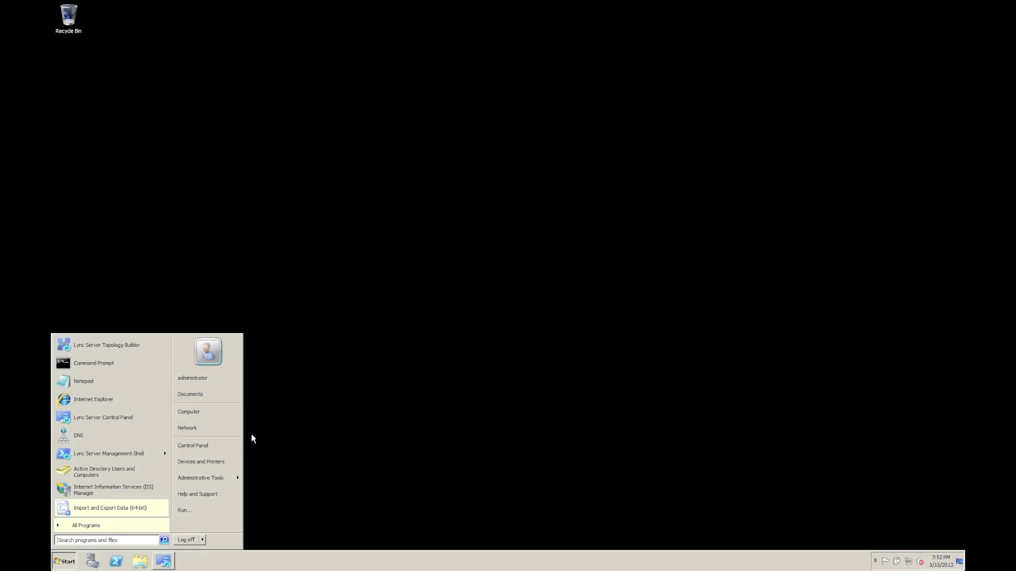
left_click(222, 478)
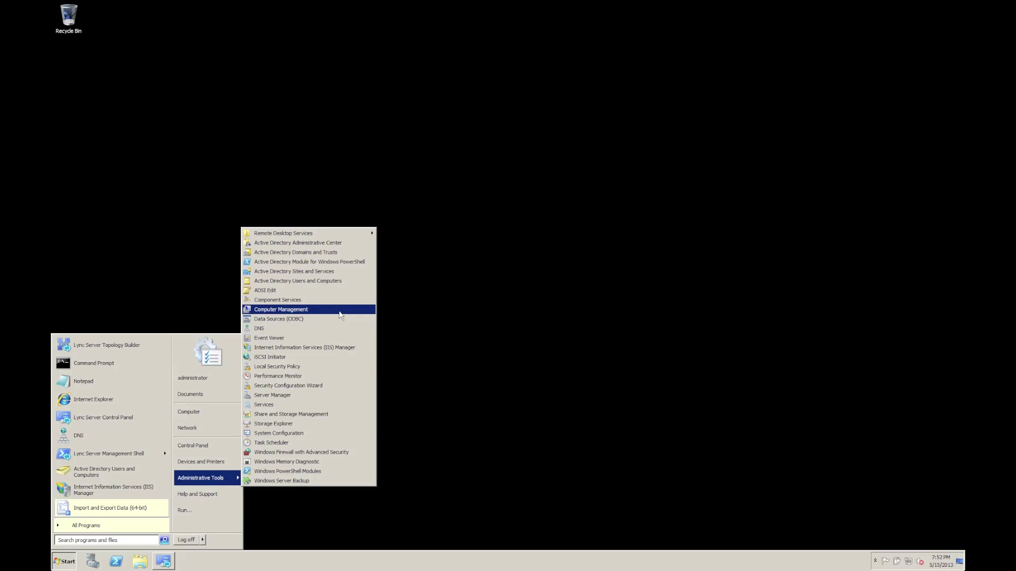
left_click(339, 283)
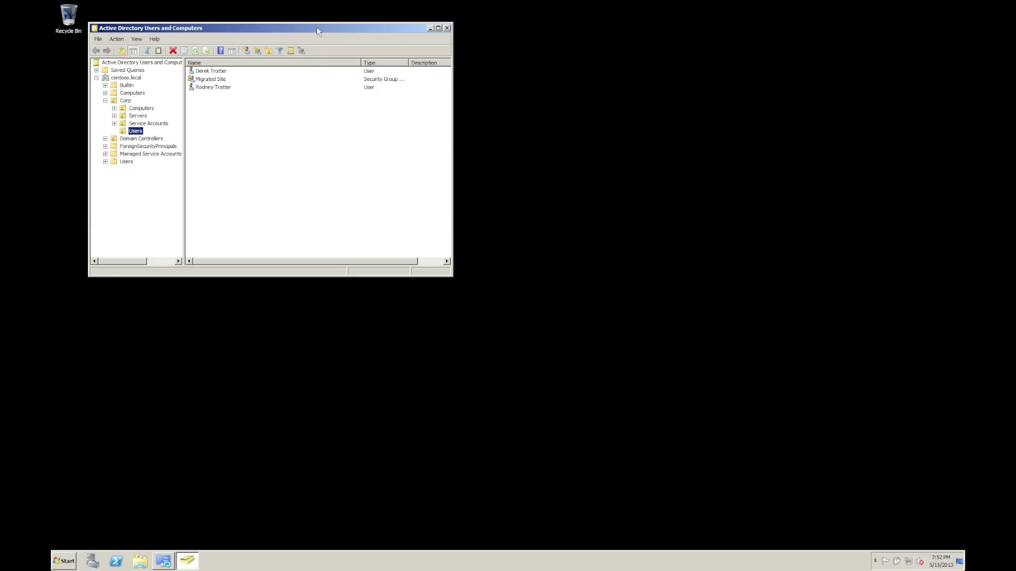
left_click_drag(316, 27, 497, 99)
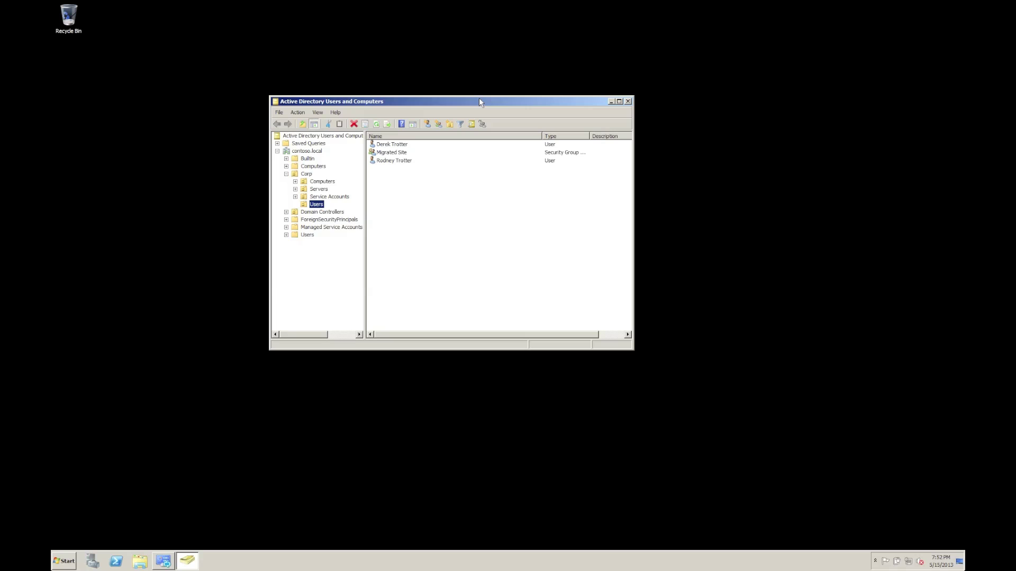
View the last user's ENABLE for Pool and ENTERPRISE VOICE menu entries, then clear the selection
left_click(410, 146)
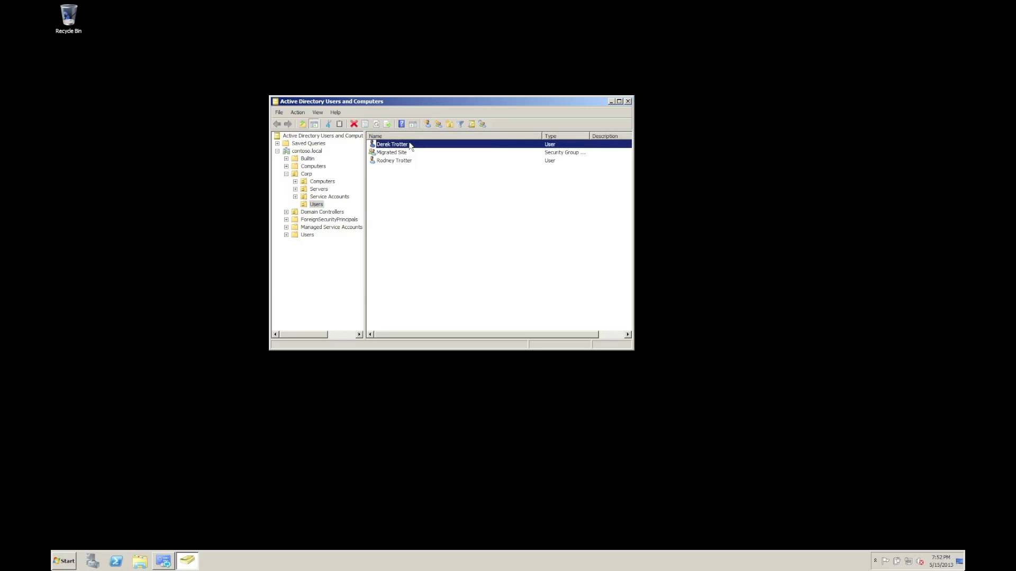
left_click(398, 161)
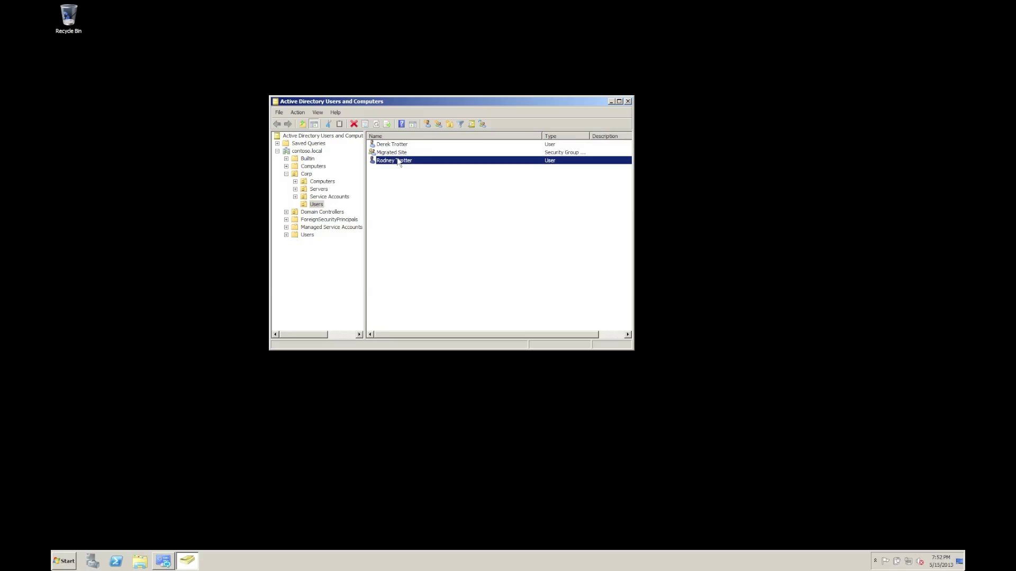
right_click(398, 161)
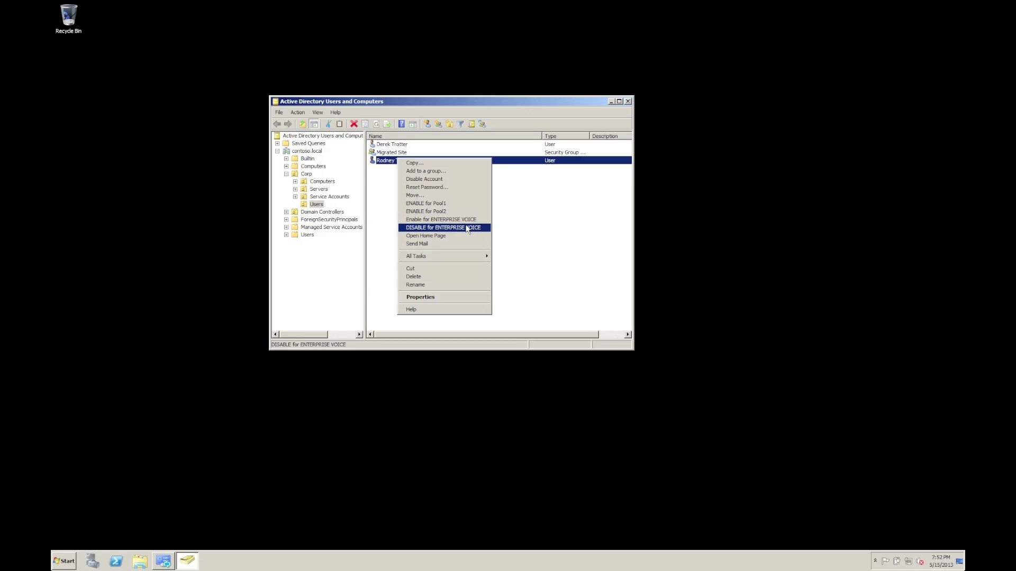
left_click(512, 227)
Create a new user in Corp Users, entering the first name, last name and logon name
right_click(395, 184)
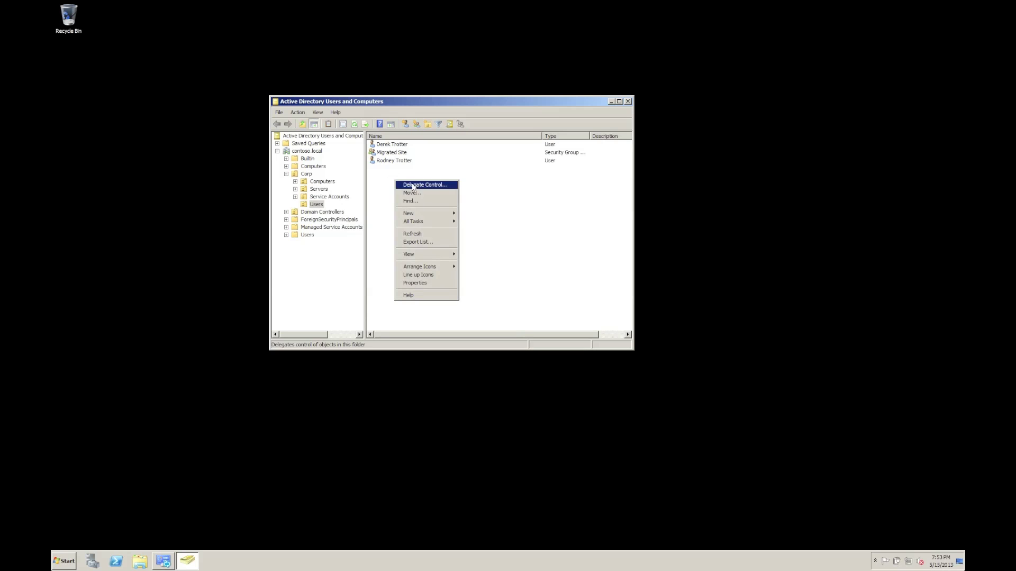
mouse_move(418, 215)
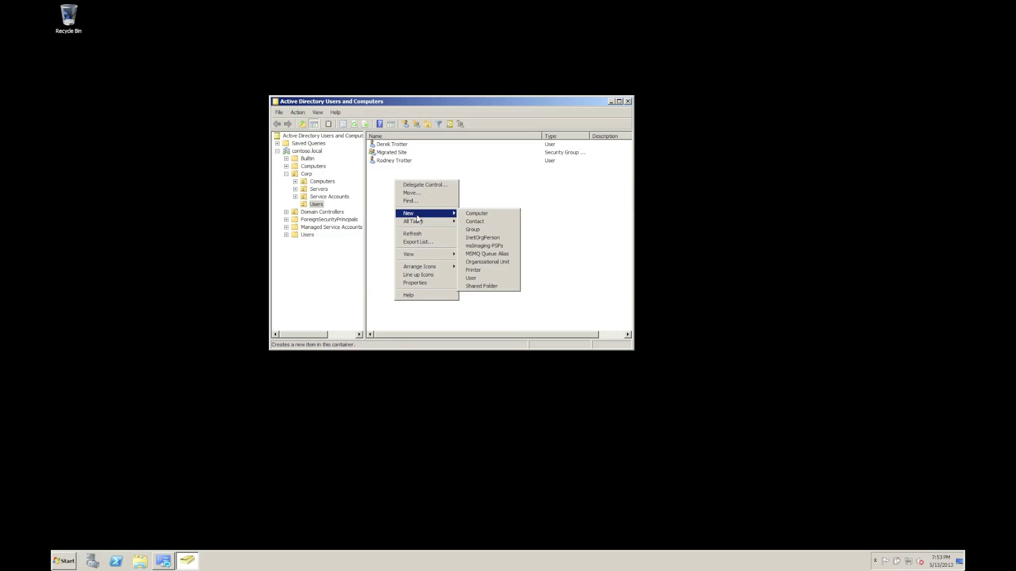
left_click(506, 278)
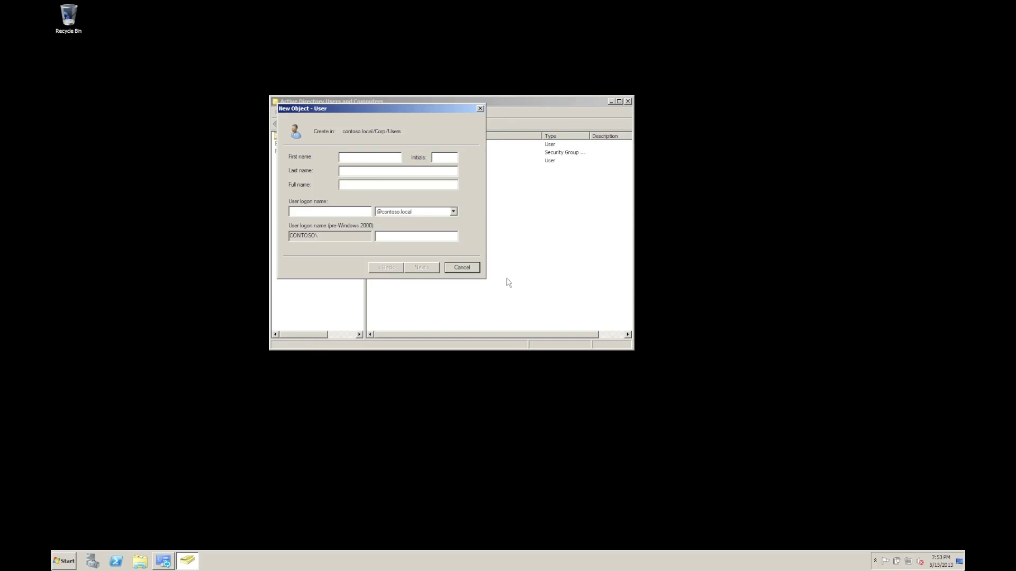
key("Tab")
key("Tab")
key("Tab")
key("Return")
Set the account password, drop change-at-next-logon, make it never expire, and finish
type("P")
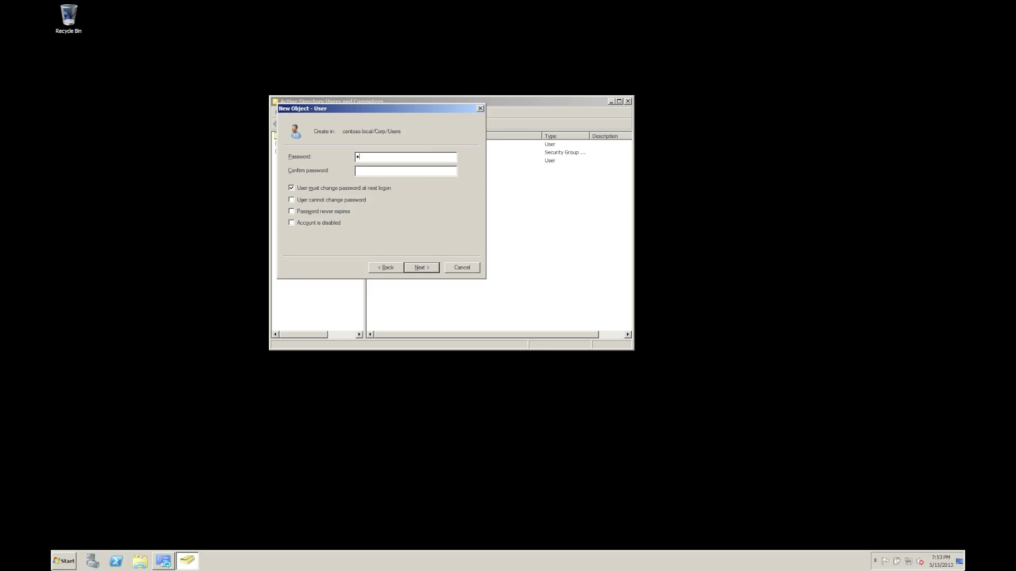
type("assword1Password1")
key("Tab")
key("space")
key("Tab")
key("Tab")
key("Return")
key("Return")
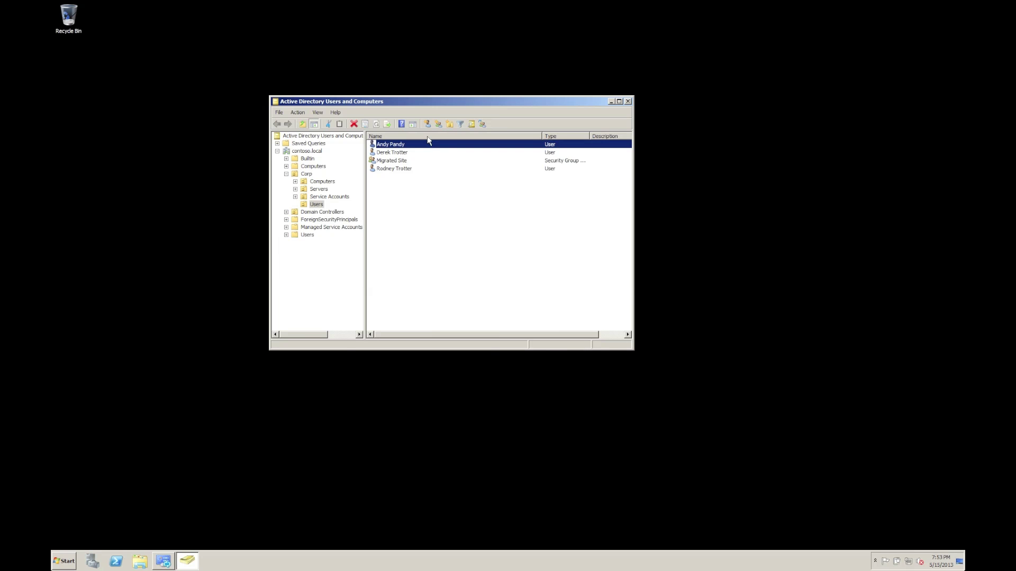
key("Return")
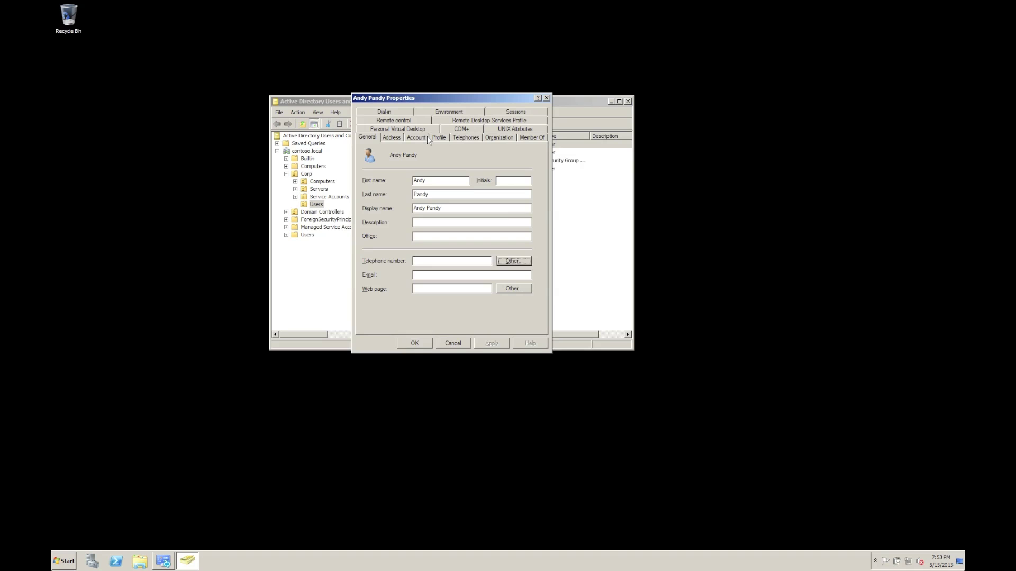
Enter the new user's contoso.com e-mail address in their properties and save
key("Tab")
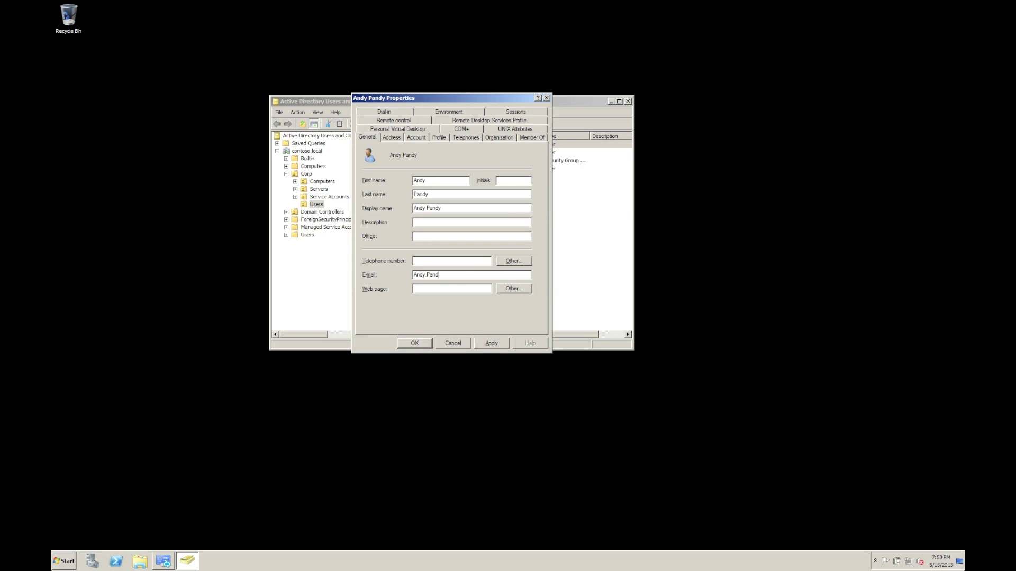
key("Return")
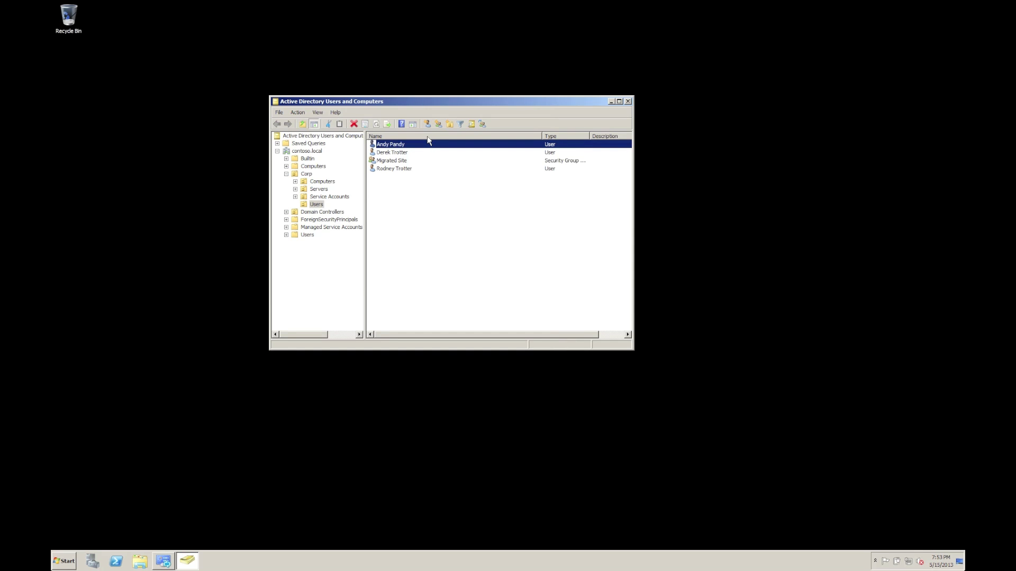
Run the ENABLE for Pool1 script on the new user and dismiss the Finished message
right_click(404, 149)
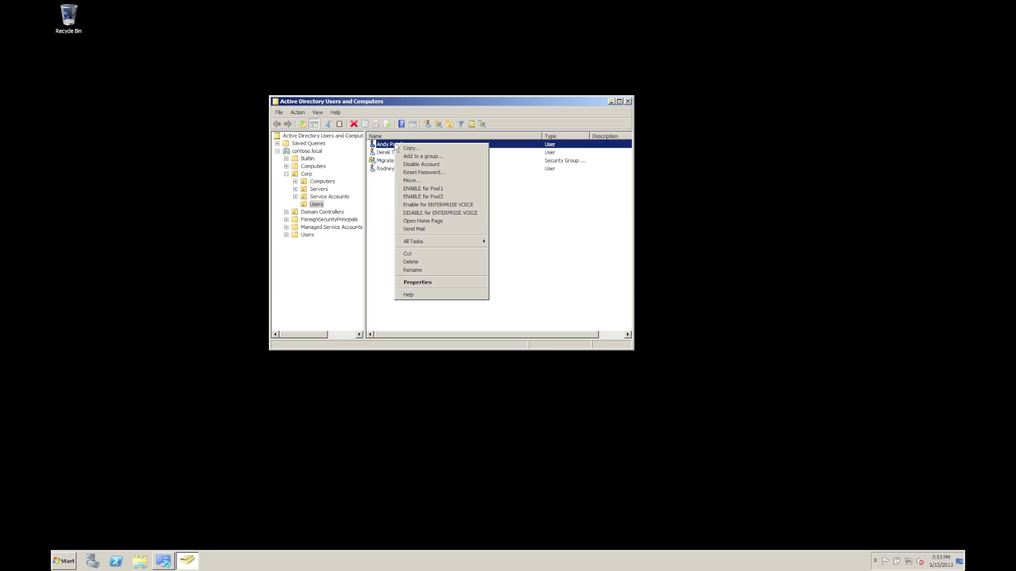
left_click(439, 189)
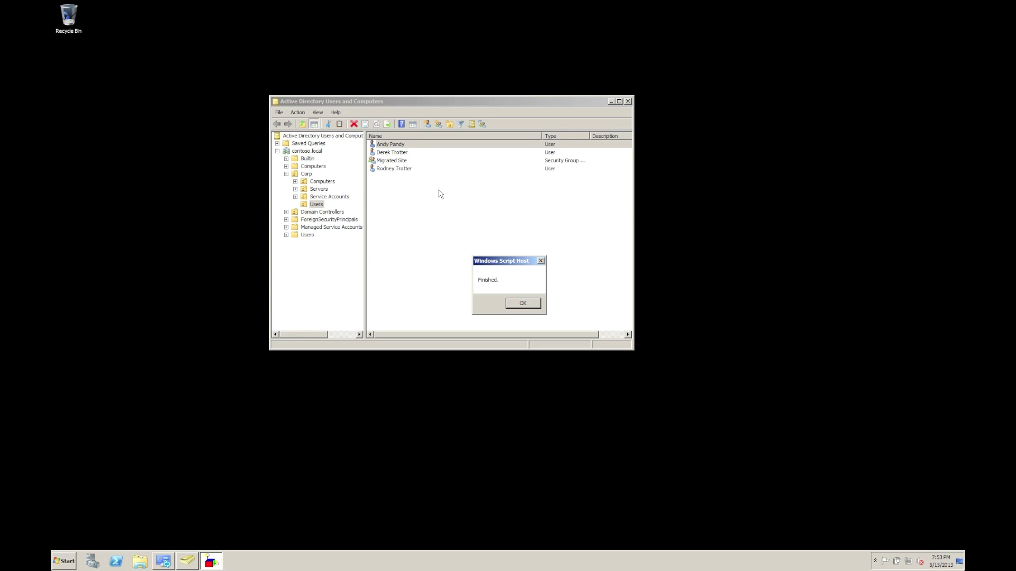
key("Return")
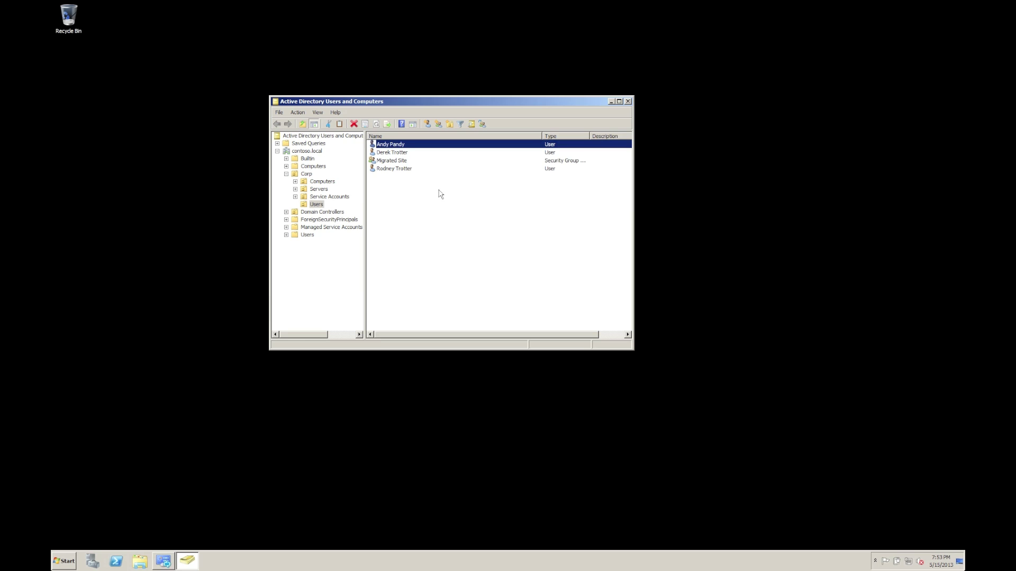
Search Lync users to confirm the new user is enabled on pool01, then minimize the panel
left_click(164, 560)
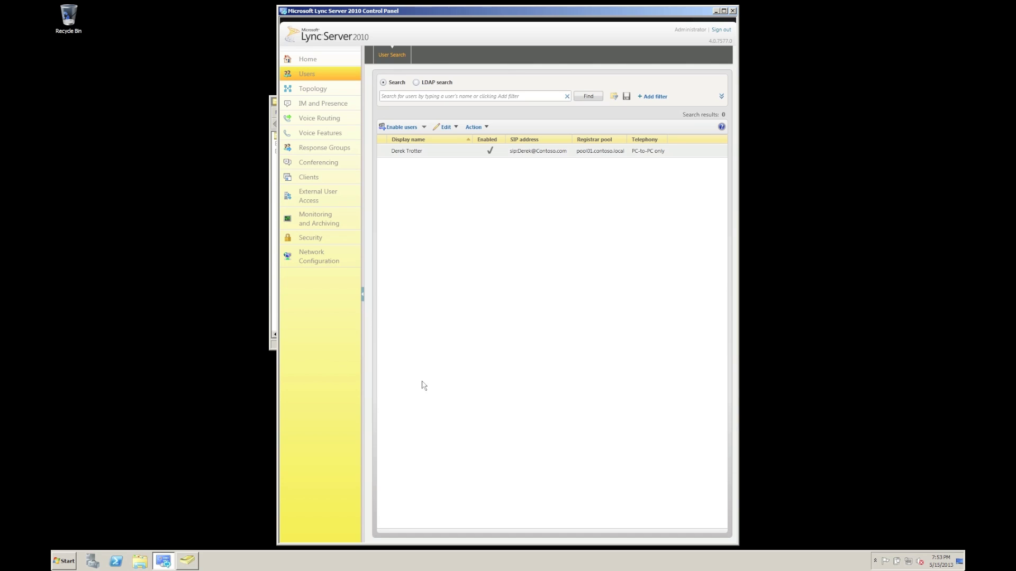
left_click(586, 100)
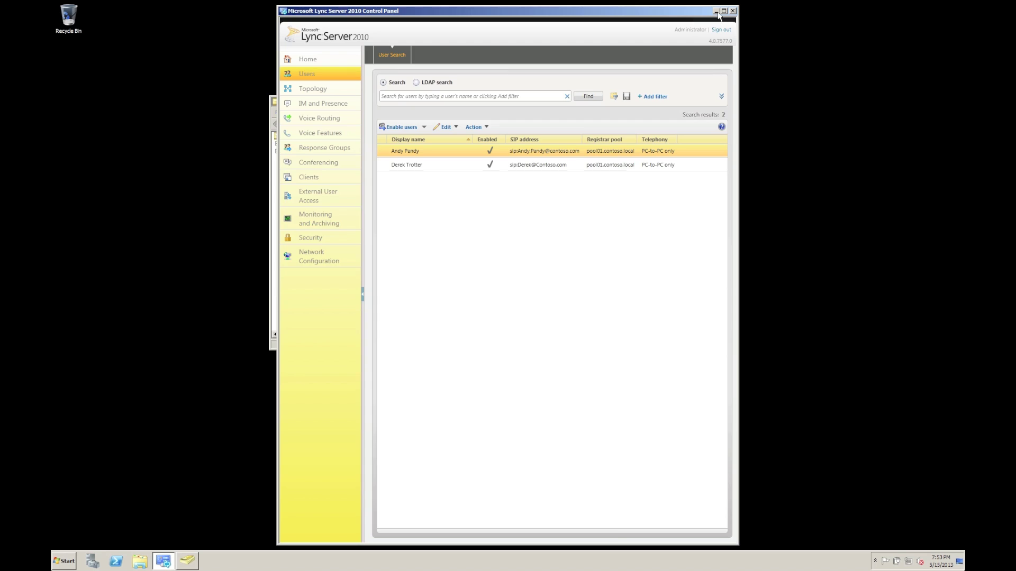
left_click(716, 11)
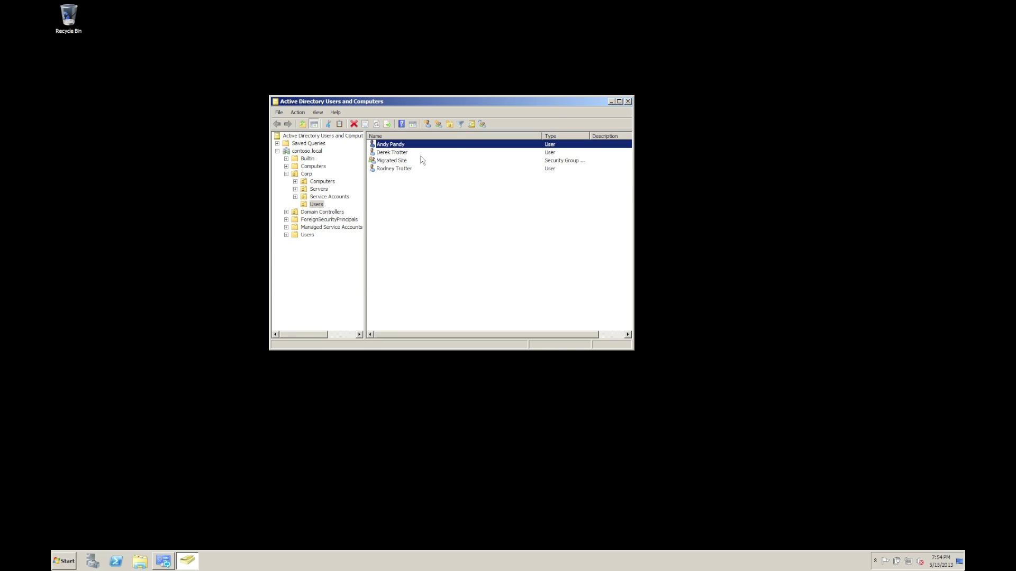
Save a +44 telephone number in the new user's properties, then bring up the user's actions
double_click(383, 145)
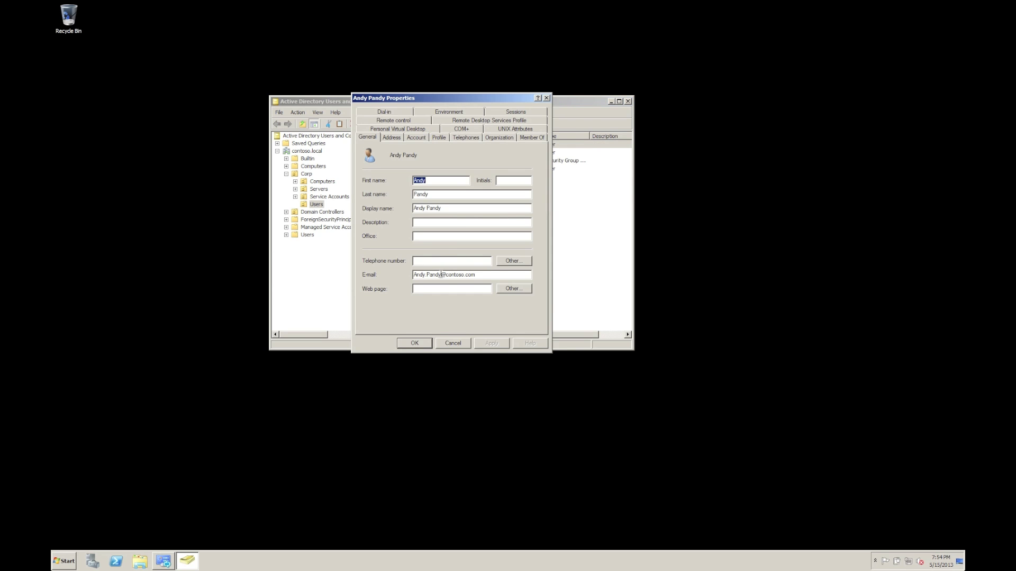
left_click(443, 260)
left_click(498, 344)
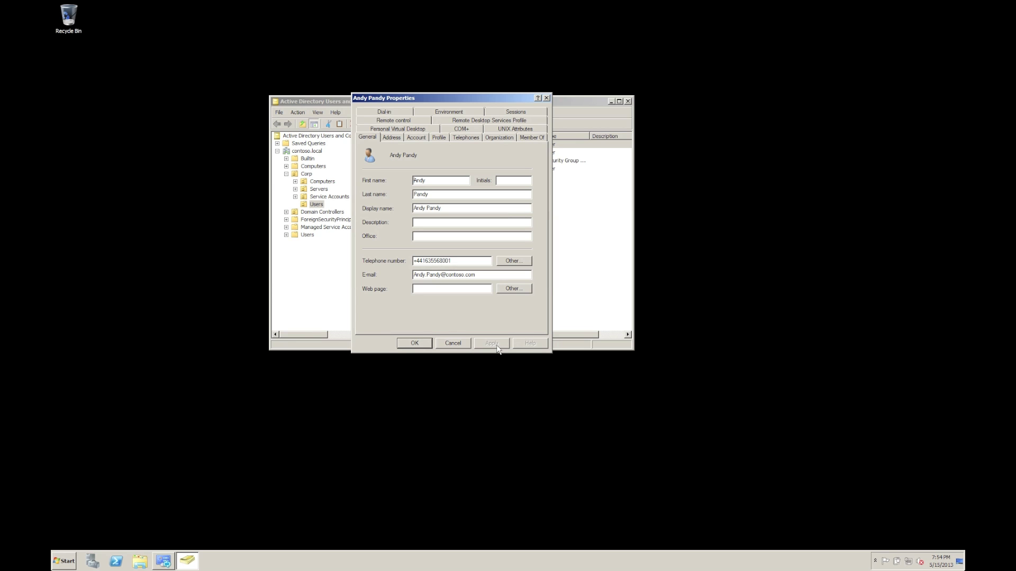
left_click(415, 343)
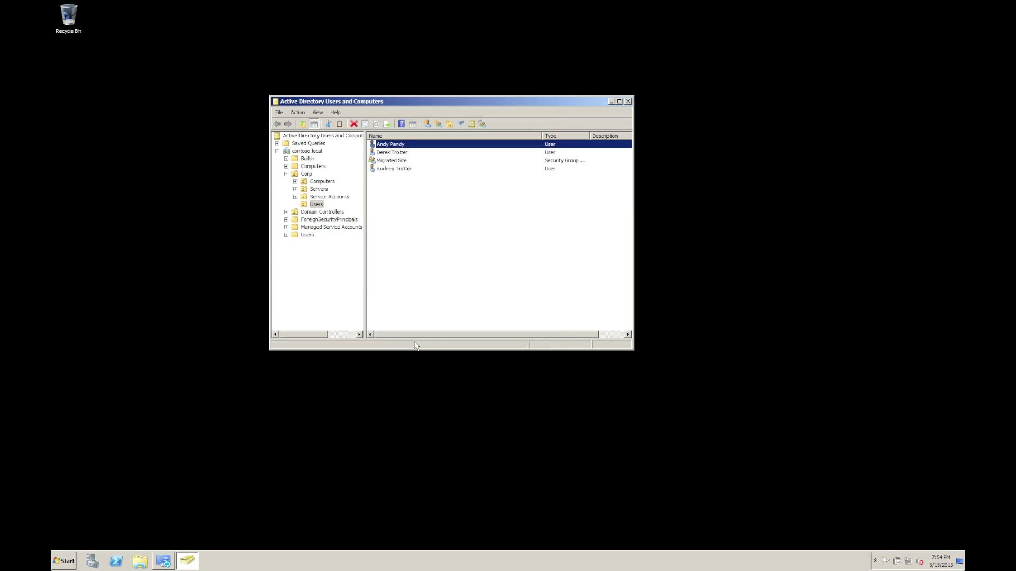
right_click(390, 147)
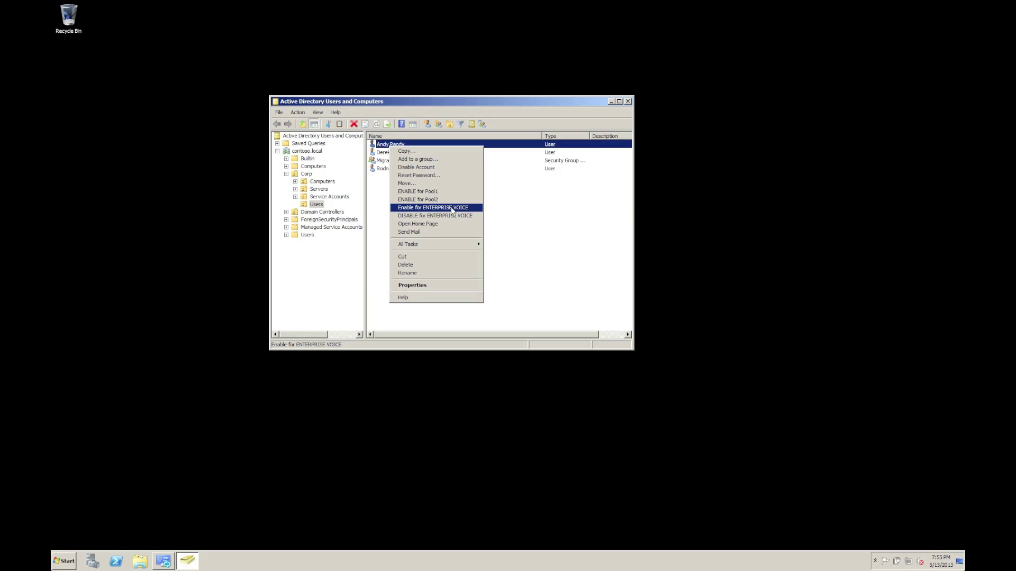
Enable the new user for ENTERPRISE VOICE and view the Migrated Site group's members
left_click(578, 214)
left_click(578, 214)
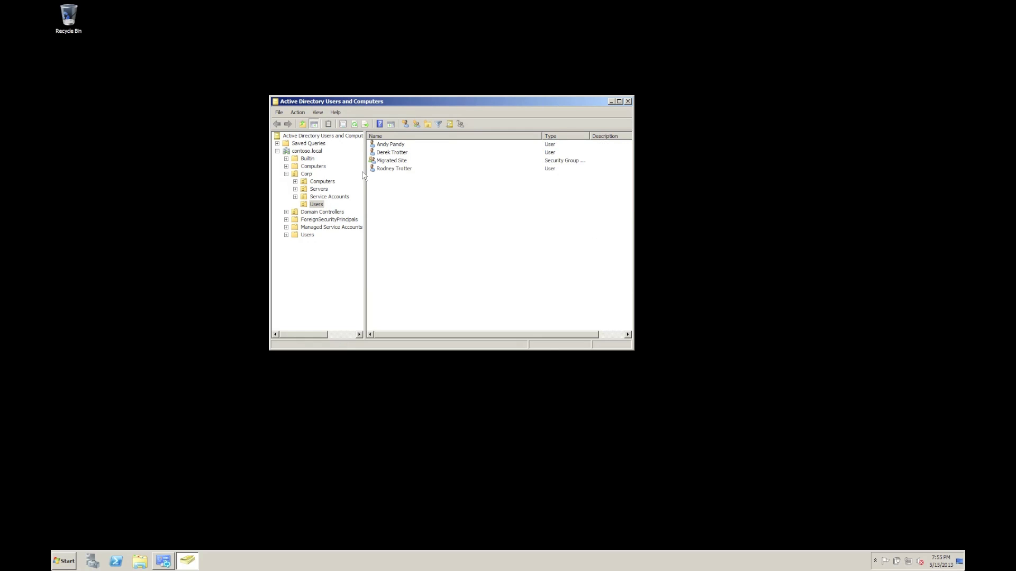
left_click(397, 162)
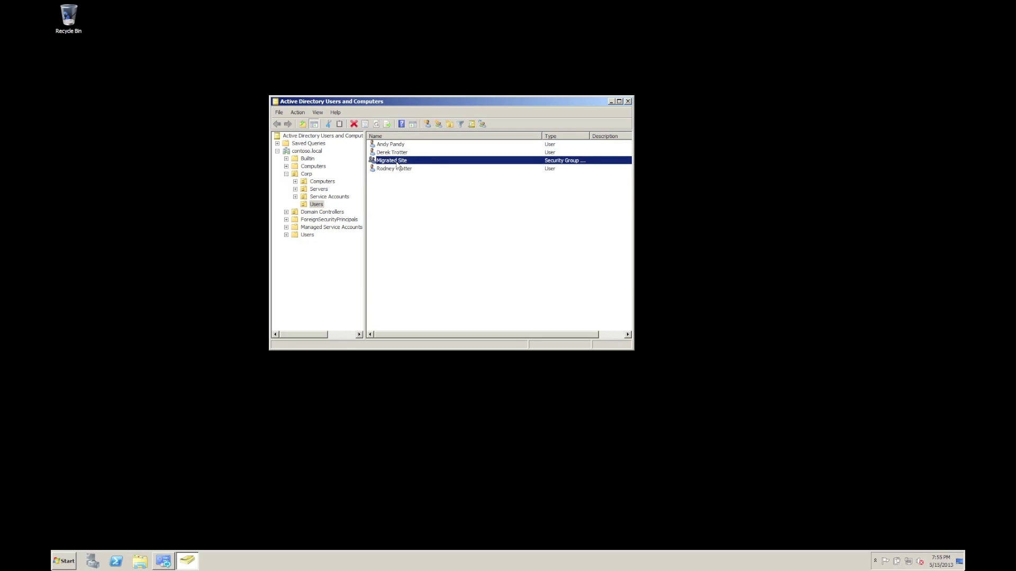
double_click(397, 162)
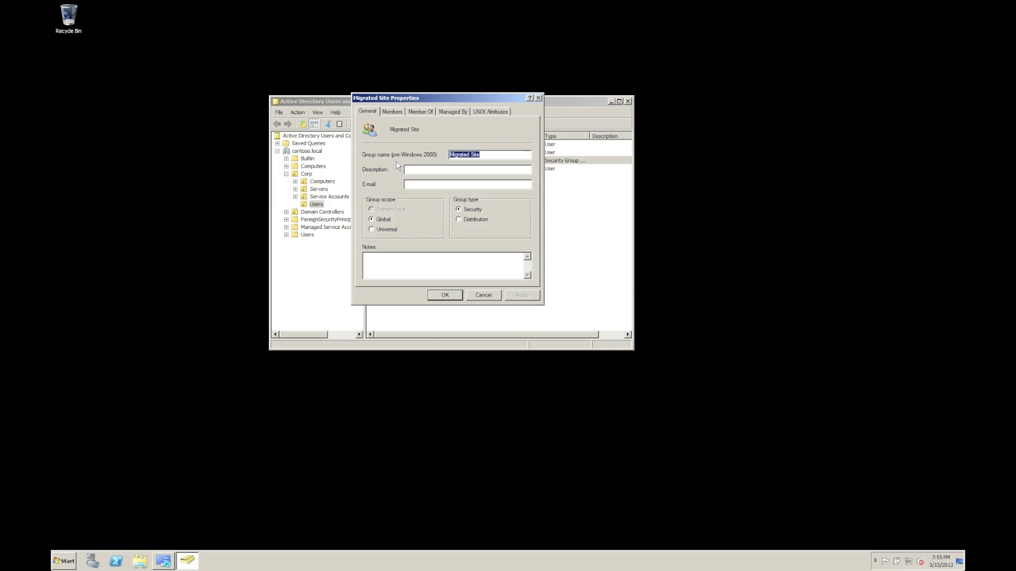
left_click(393, 112)
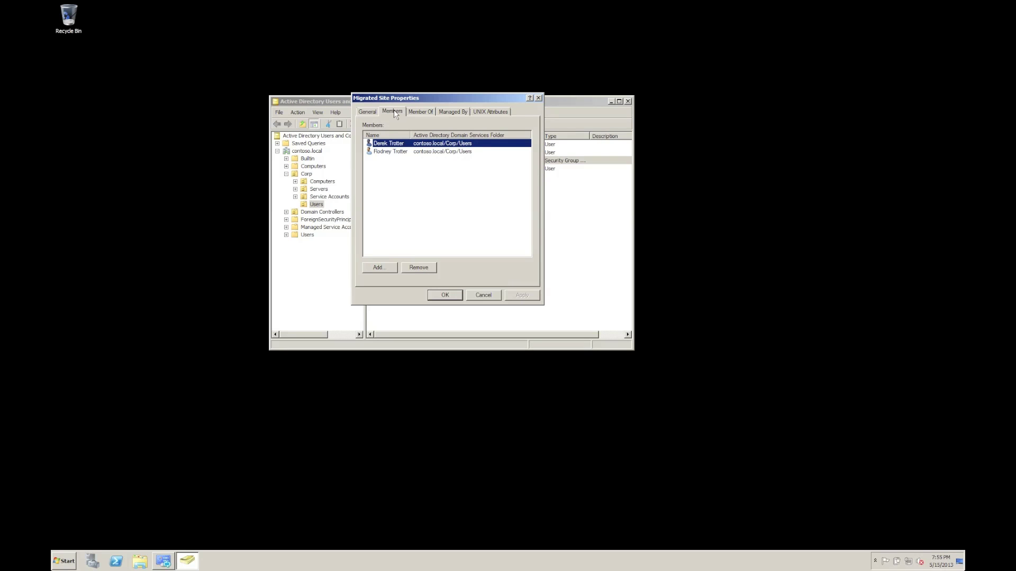
Close the Migrated Site properties and reselect the group in the list
left_click(484, 297)
left_click(456, 263)
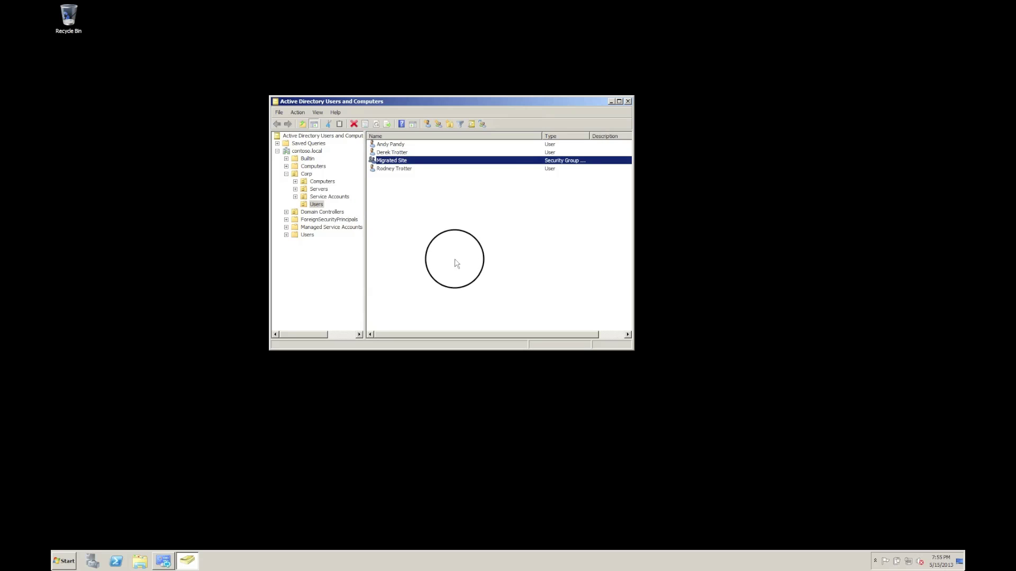
left_click(389, 161)
right_click(390, 162)
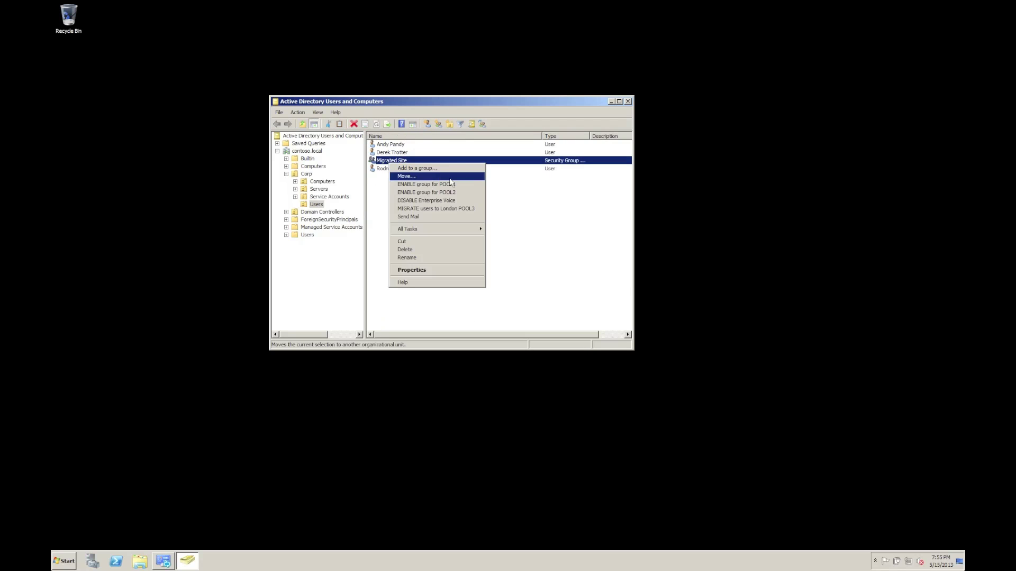